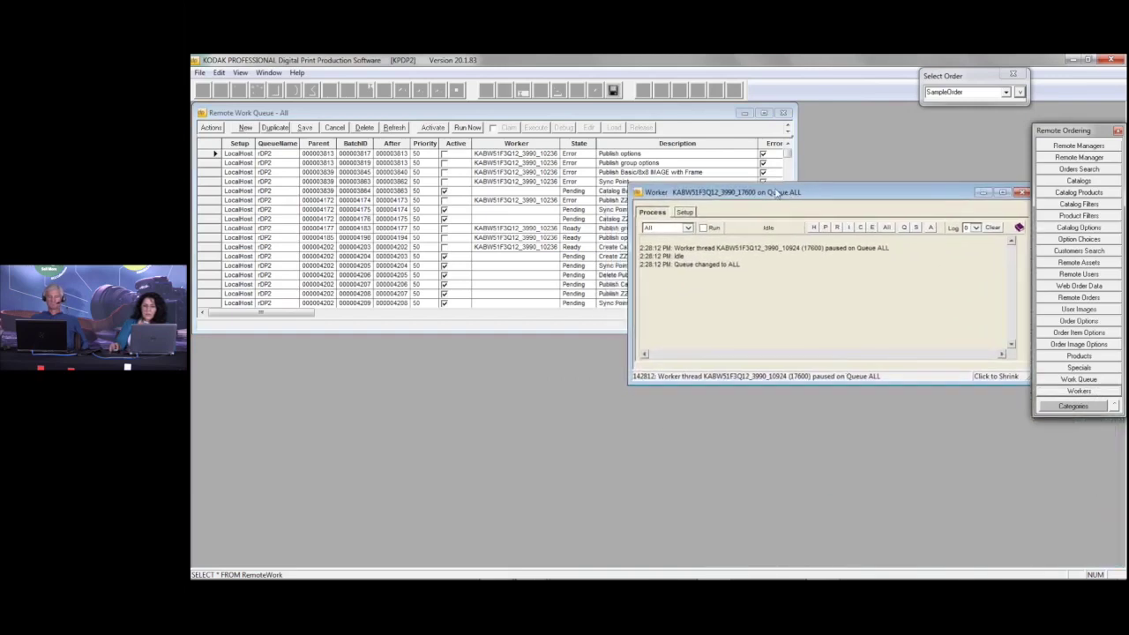
Step: Check the queues available to the worker and keep All selected
click(688, 228)
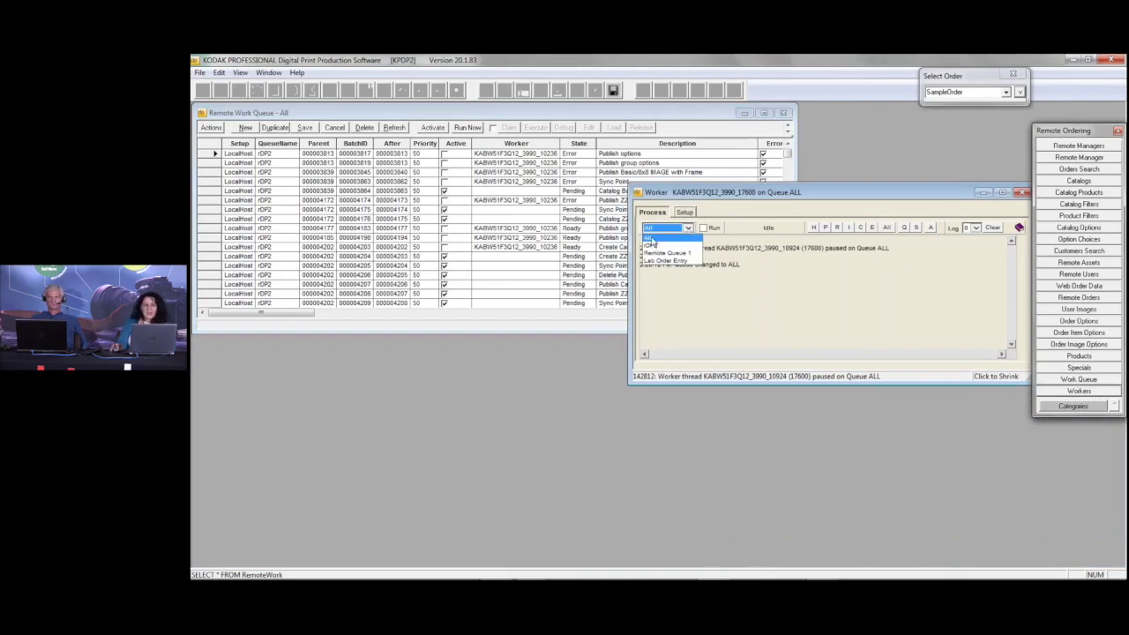
click(655, 238)
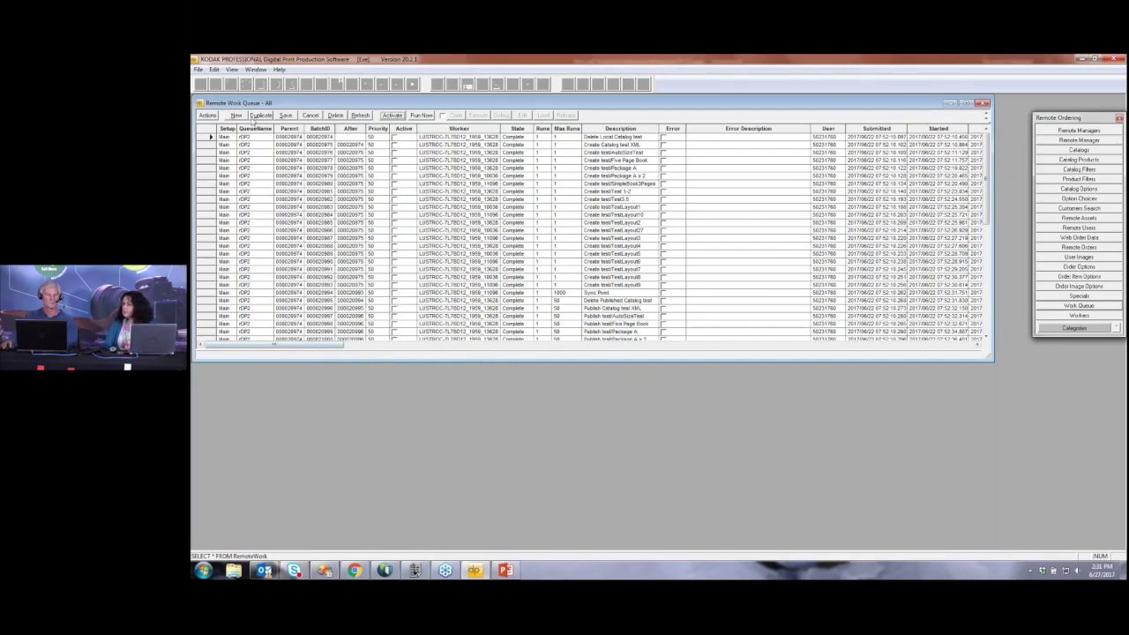
Step: Review the Remote Work Queue columns, highlighting QueueName and BatchID and looking across to Action and Data
click(251, 129)
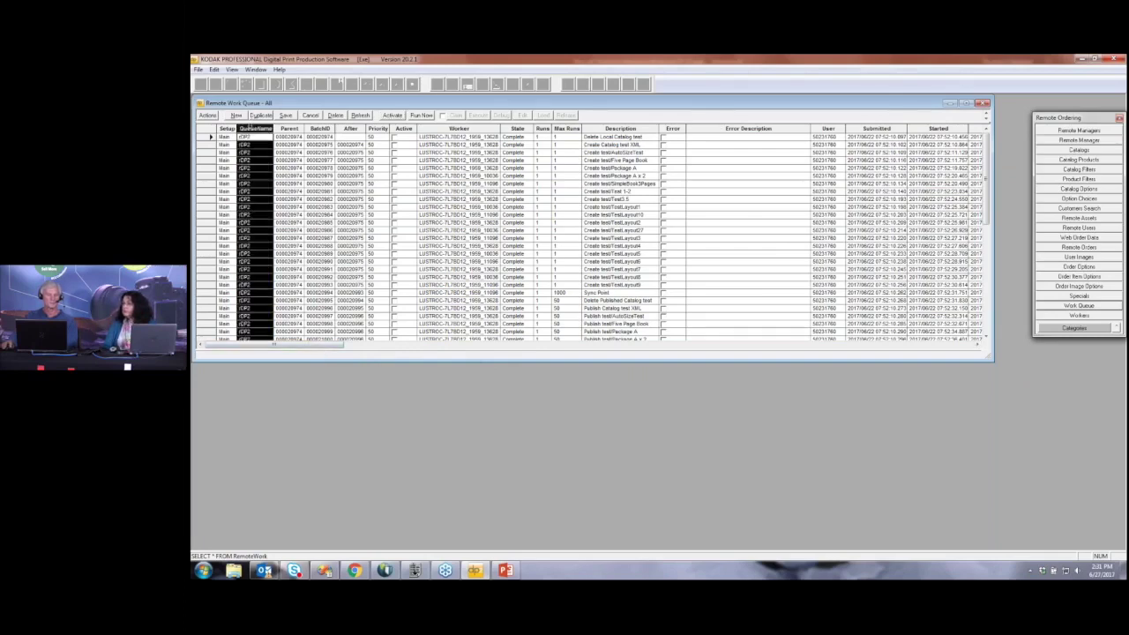
click(320, 128)
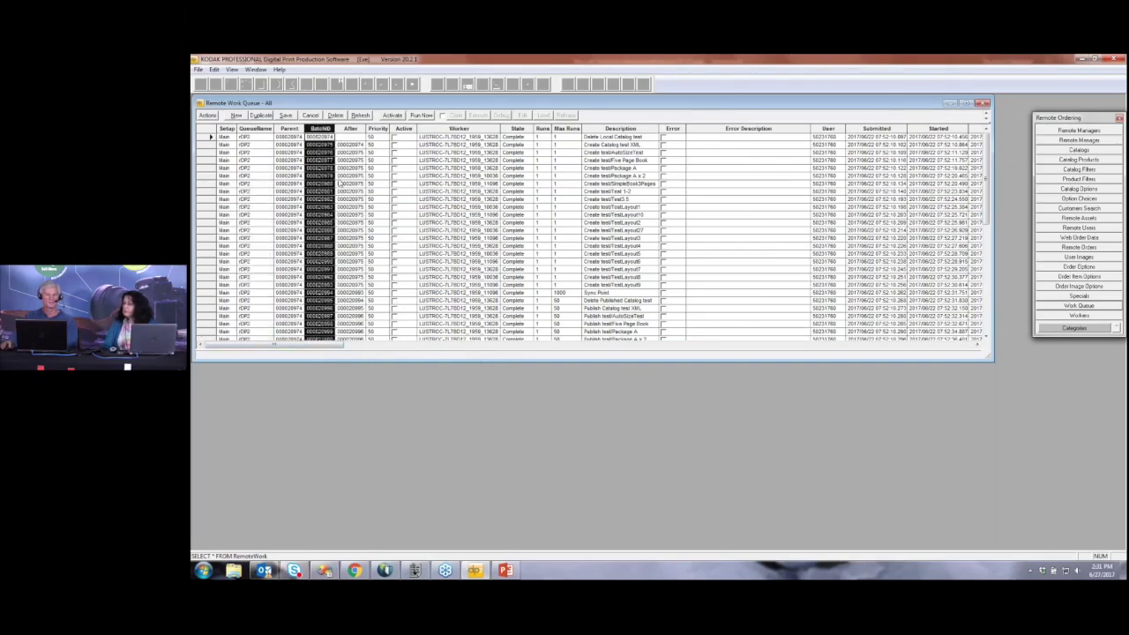
drag(340, 343, 802, 358)
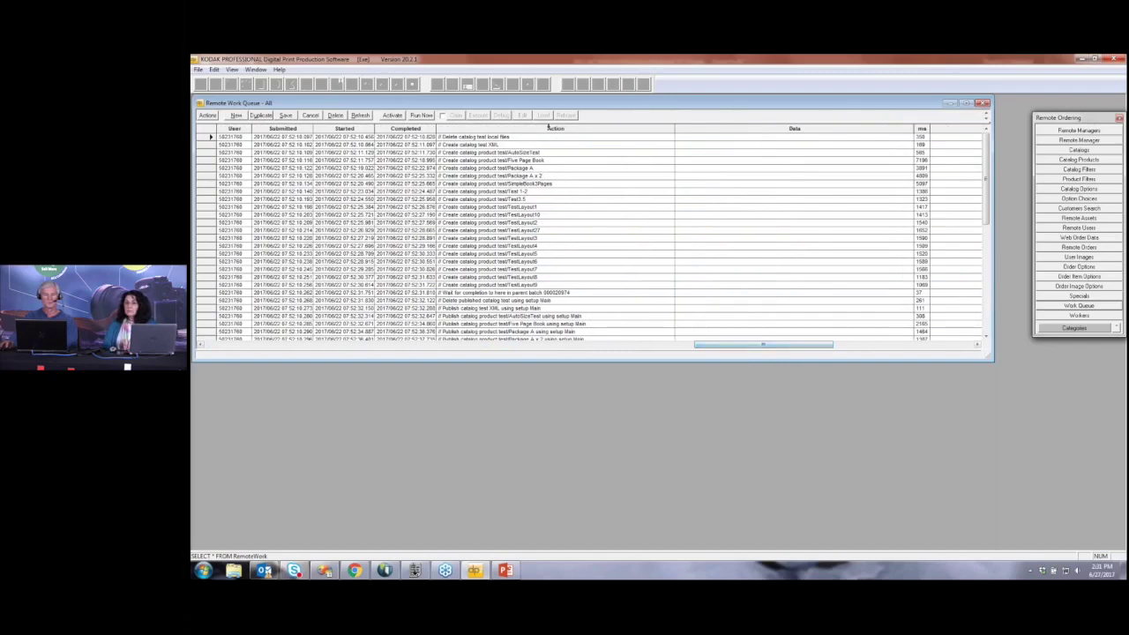
drag(706, 344, 223, 329)
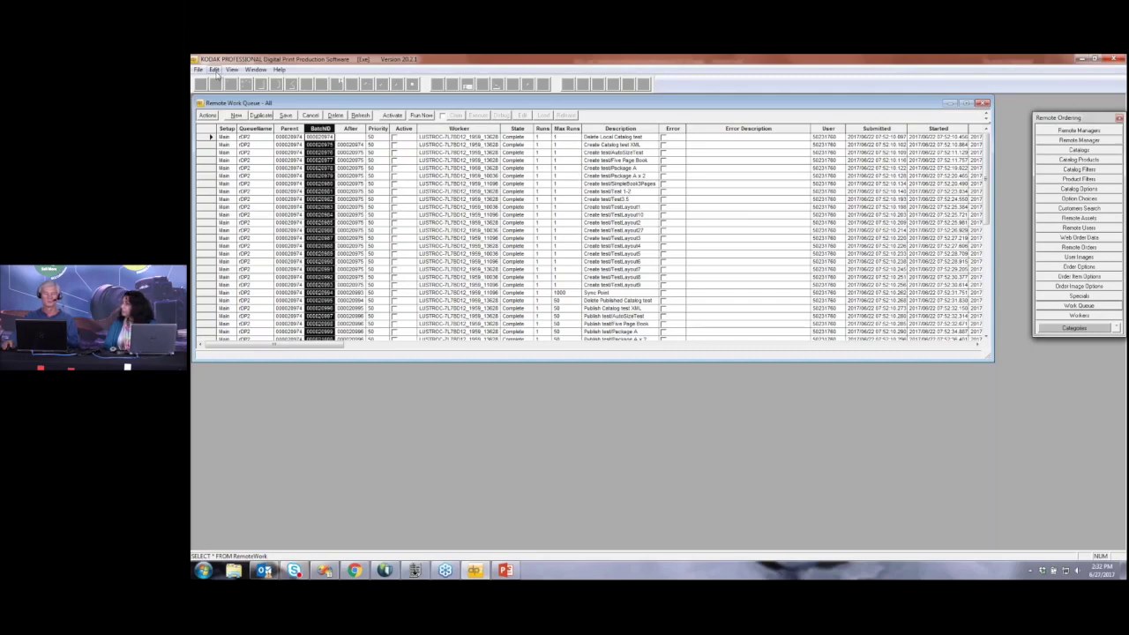
Step: Open the Programmer's Assistant scratch script in Notepad++ and enlarge its text
click(214, 69)
click(307, 168)
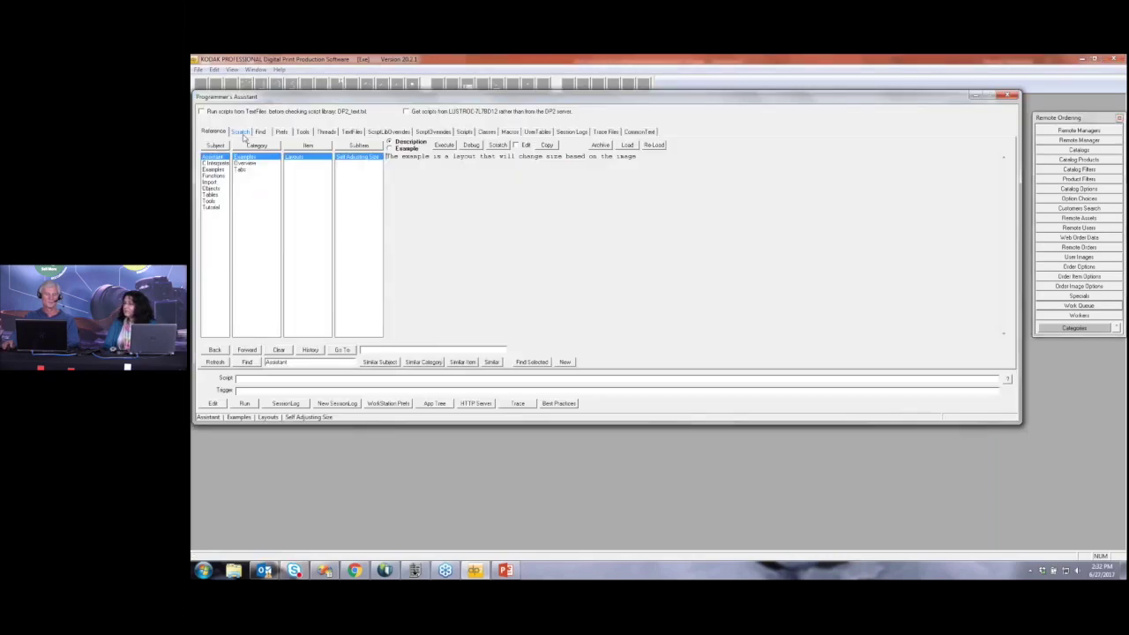
click(240, 132)
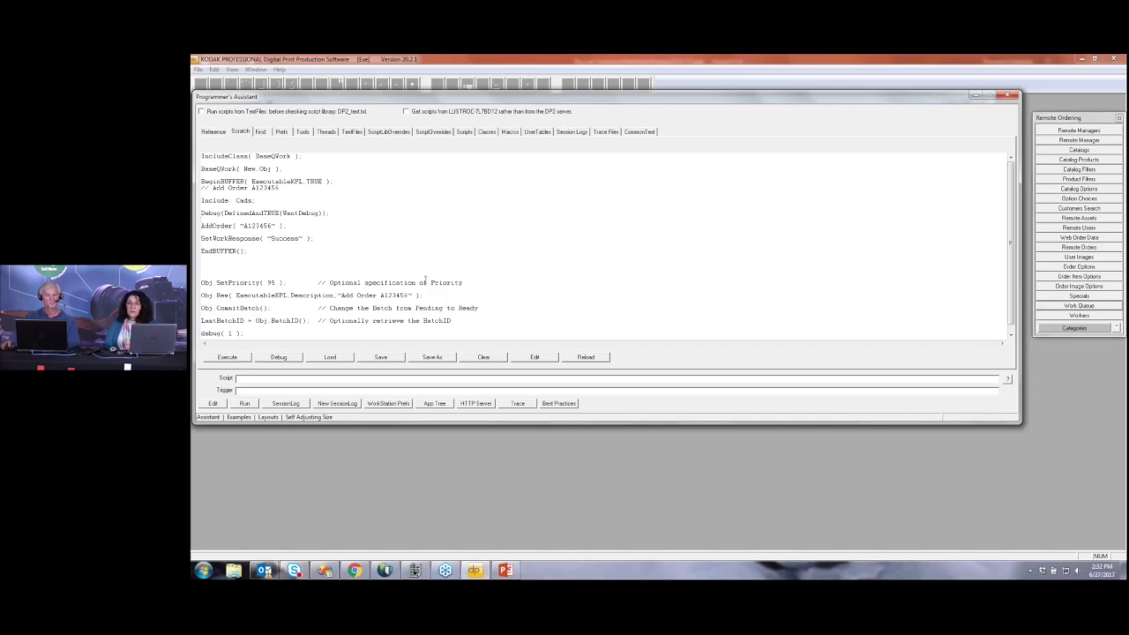
click(535, 357)
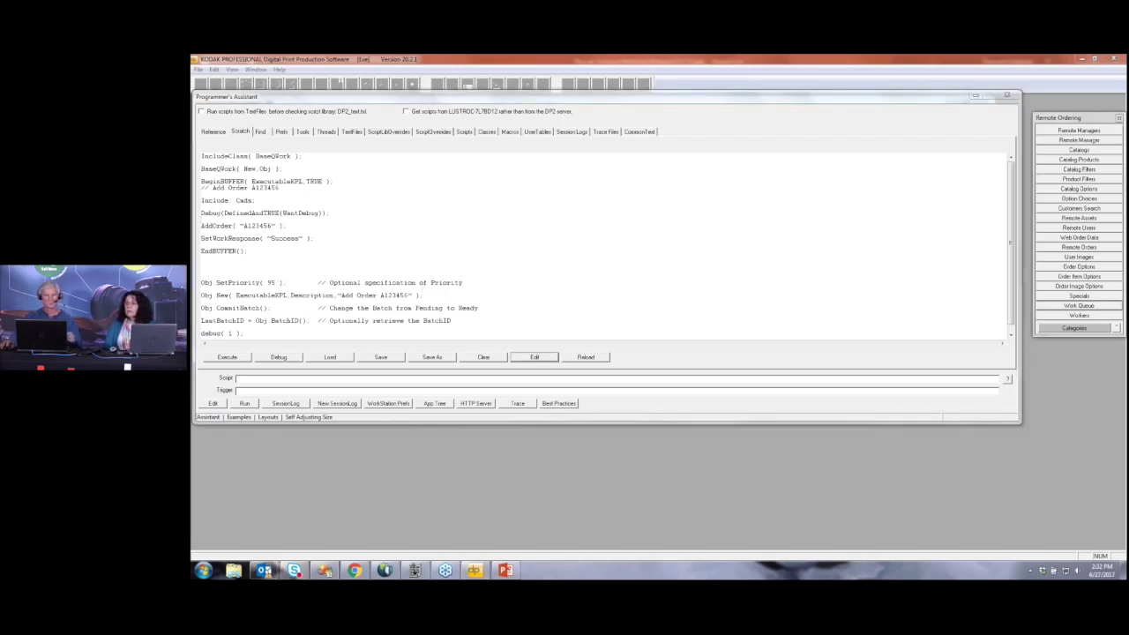
ctrl+scroll(544, 309, up, 7)
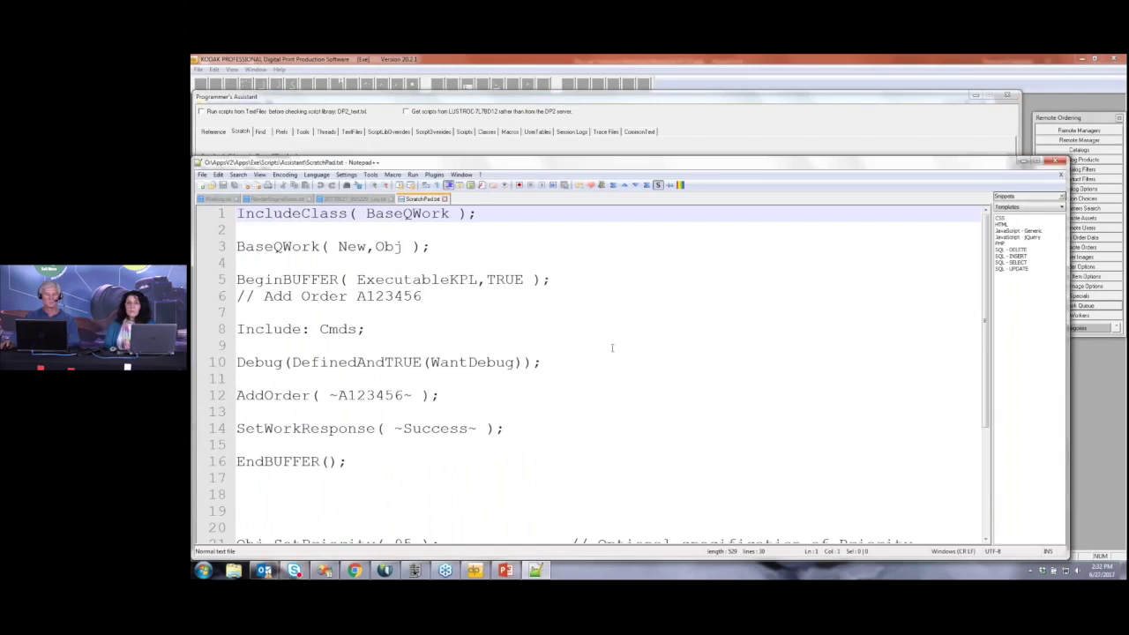
Step: Review the start of the scratch script and highlight the BaseQWork call that creates the object
scroll(617, 350, down, 1)
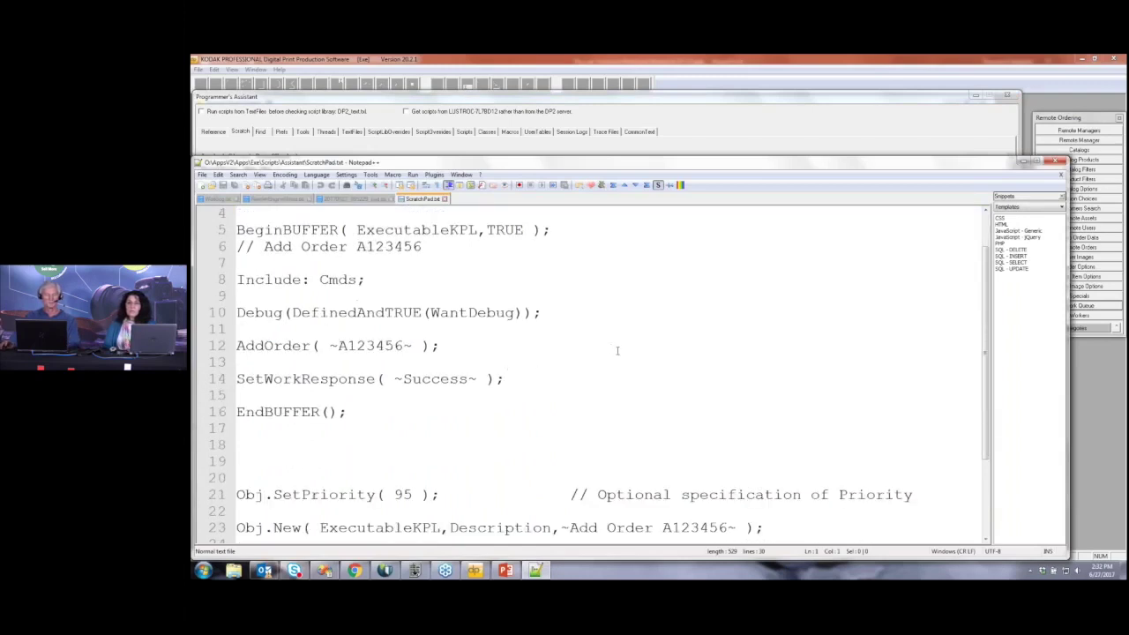
scroll(617, 350, up, 1)
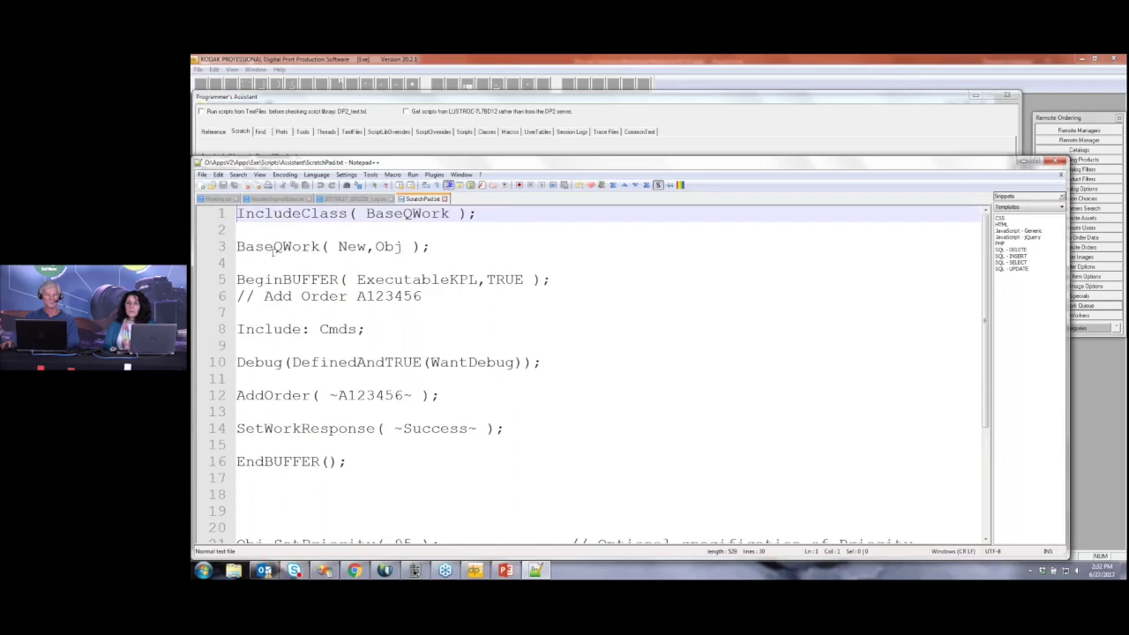
key(Down)
key(Down)
key(ctrl+shift+Right)
key(ctrl+shift+Right)
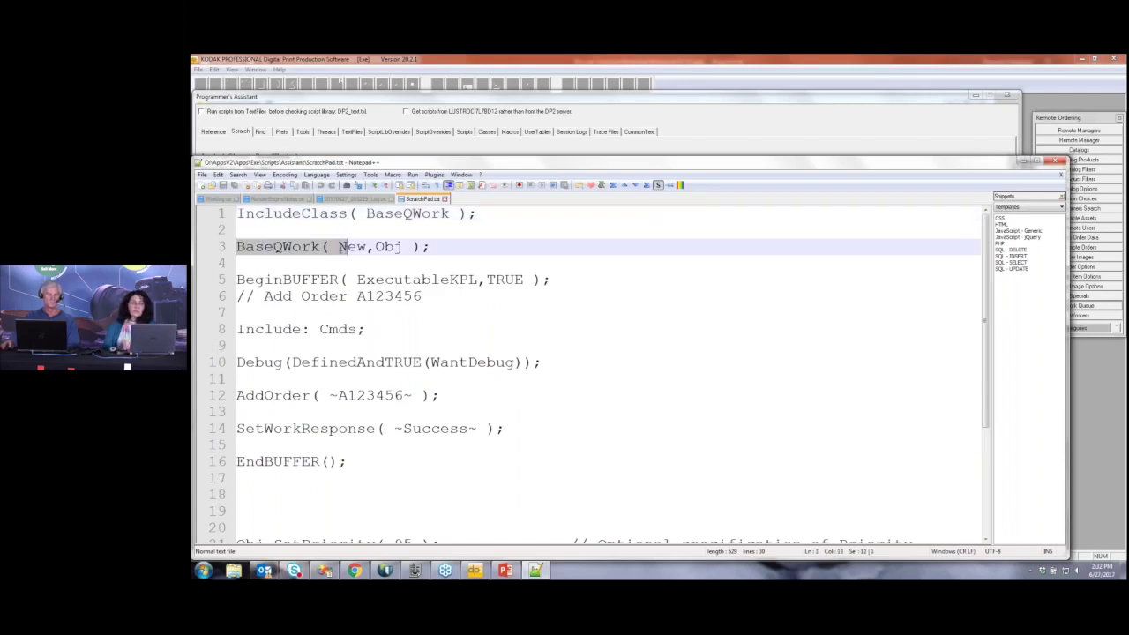
click(653, 360)
Step: Examine the buffered commands from Include: Cmds through SetWorkResponse by highlighting them in the script
scroll(660, 371, down, 2)
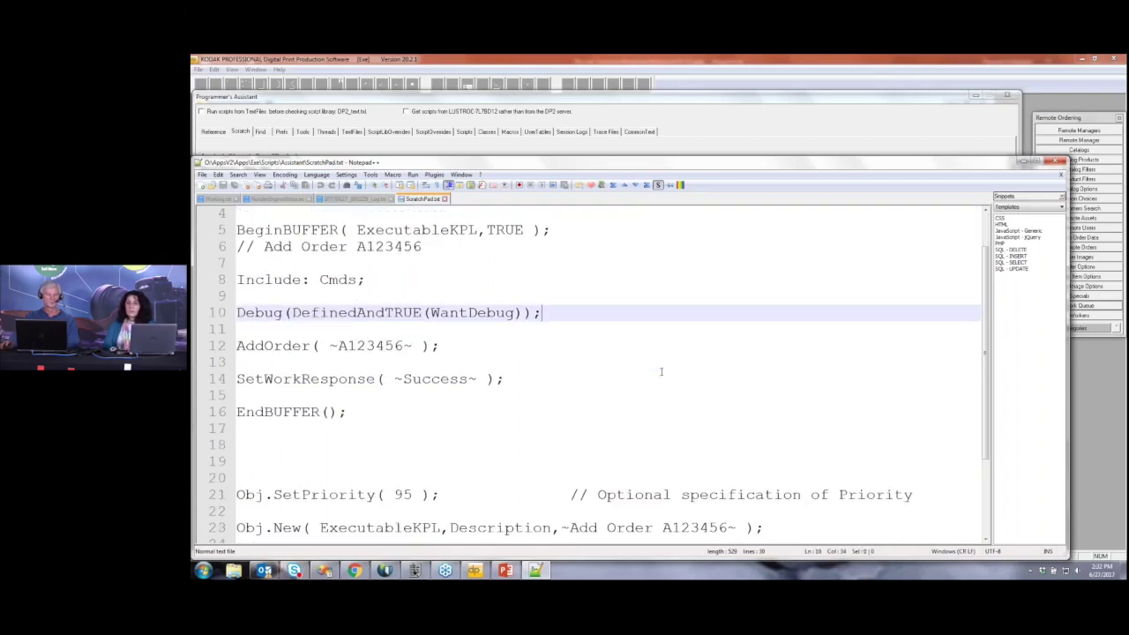
scroll(401, 312, up, 1)
drag(239, 280, 536, 378)
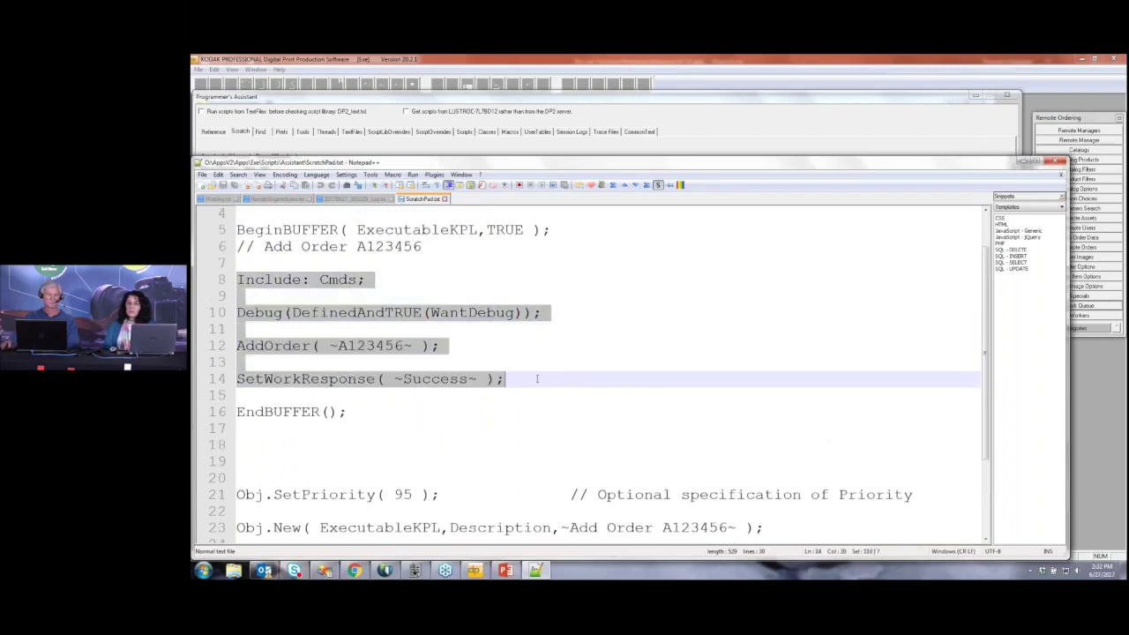
click(527, 404)
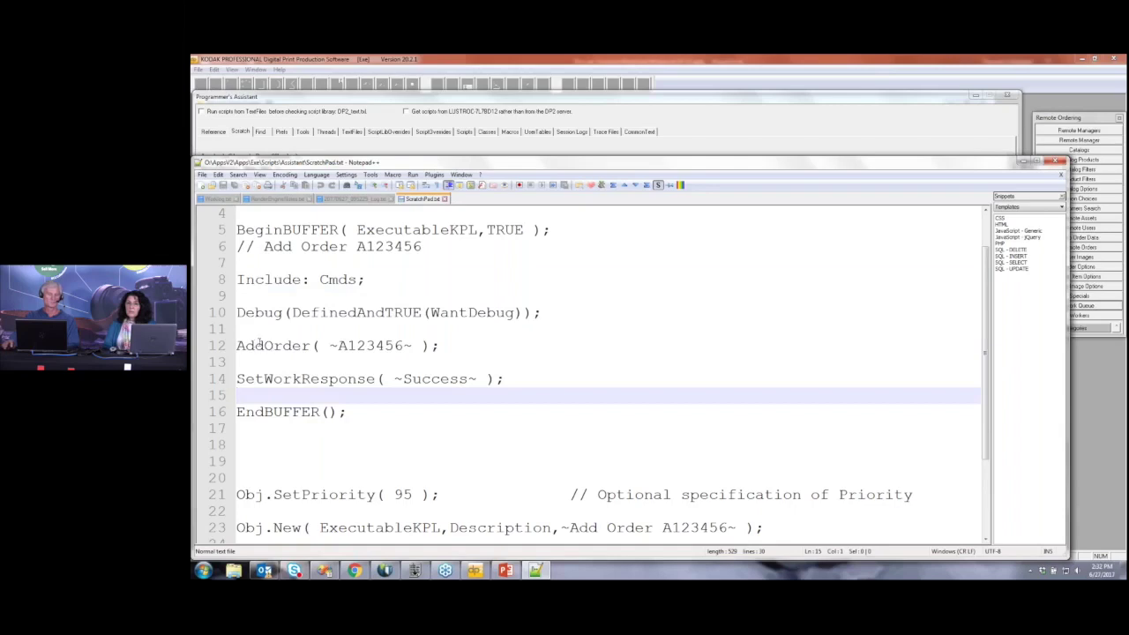
click(569, 362)
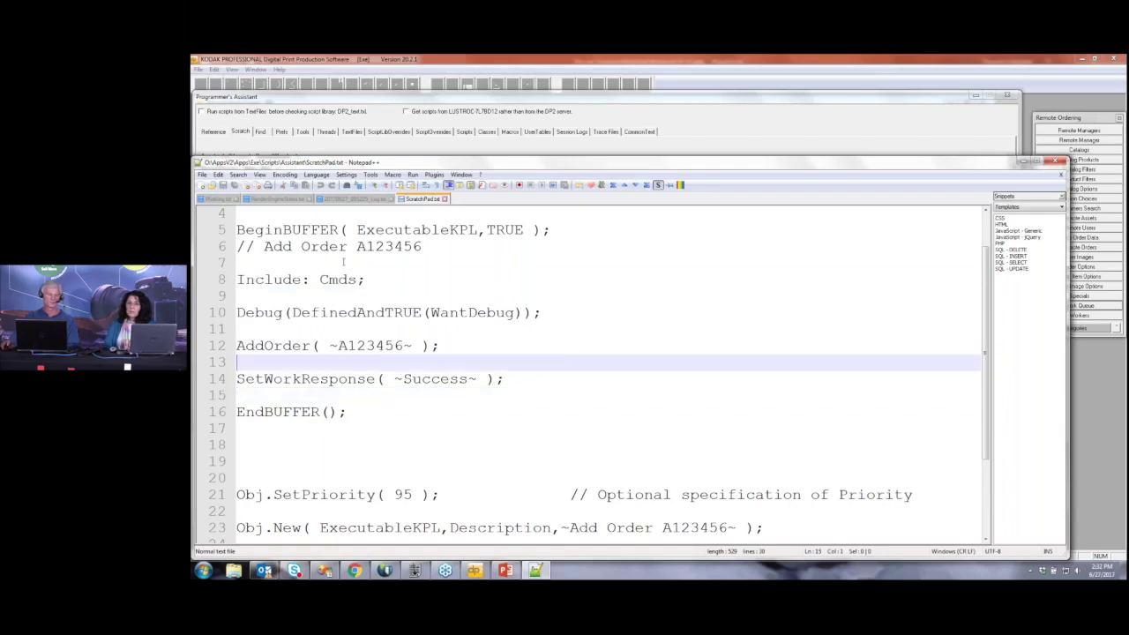
drag(365, 279, 321, 281)
click(612, 381)
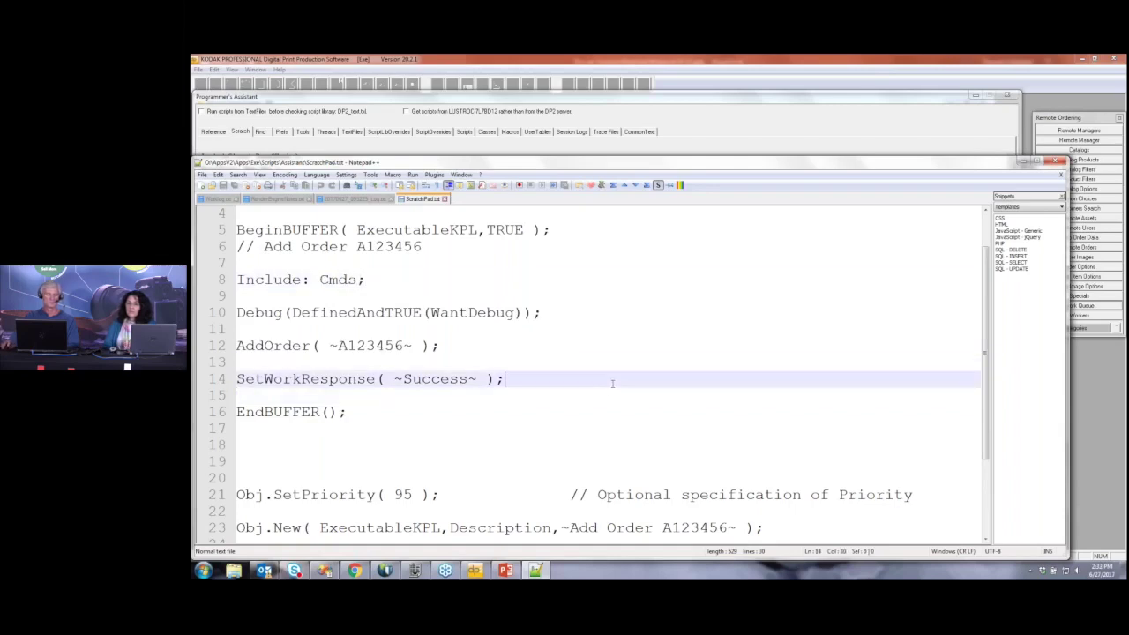
Step: Highlight the New and CommitBatch calls near the script's end, and return to the Remote Work Queue by closing the Programmer's Assistant
scroll(613, 381, down, 3)
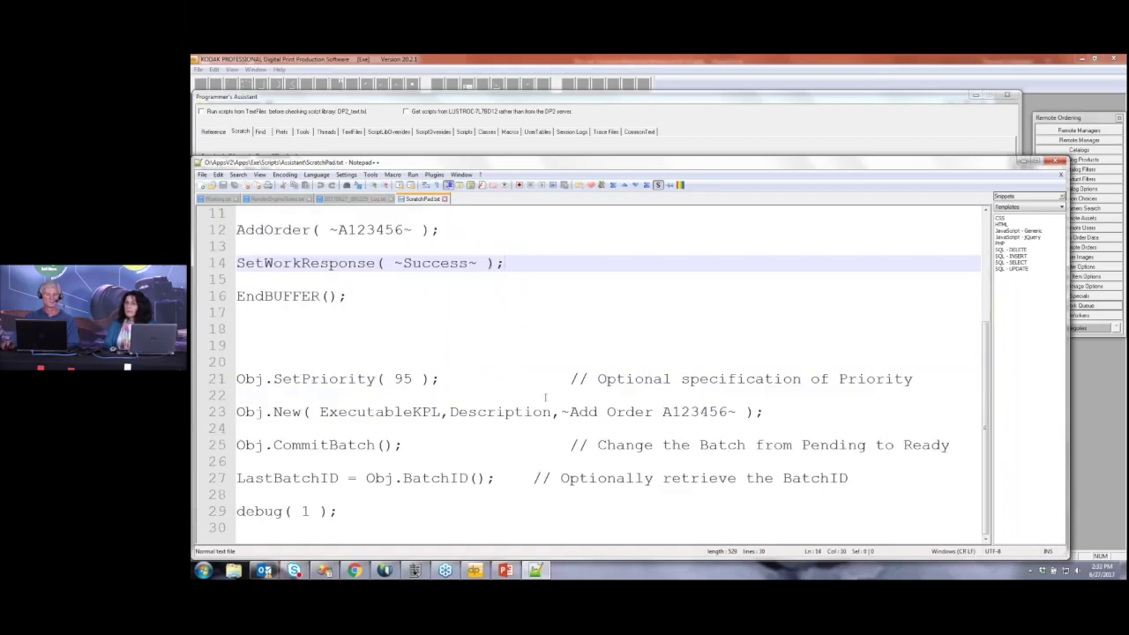
click(273, 412)
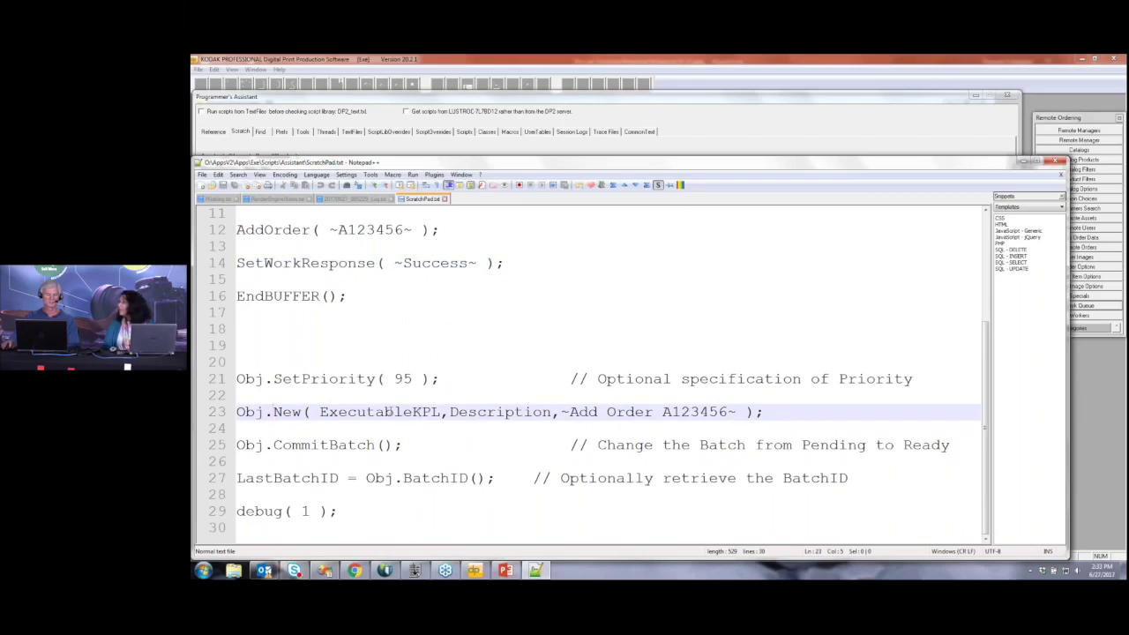
drag(273, 412, 303, 412)
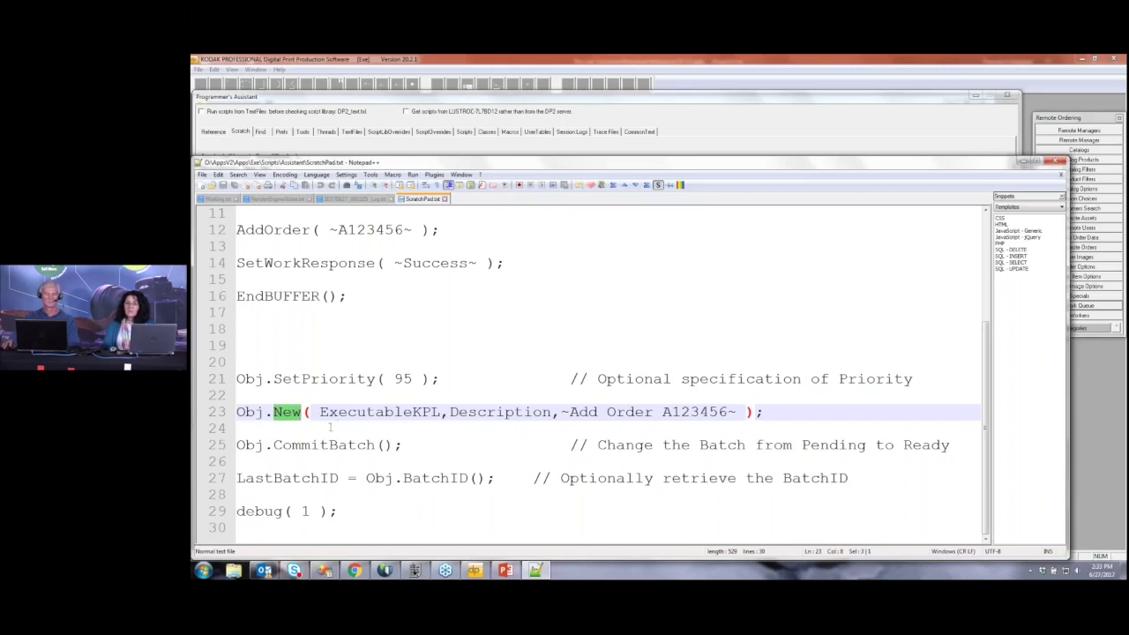
drag(275, 444, 377, 445)
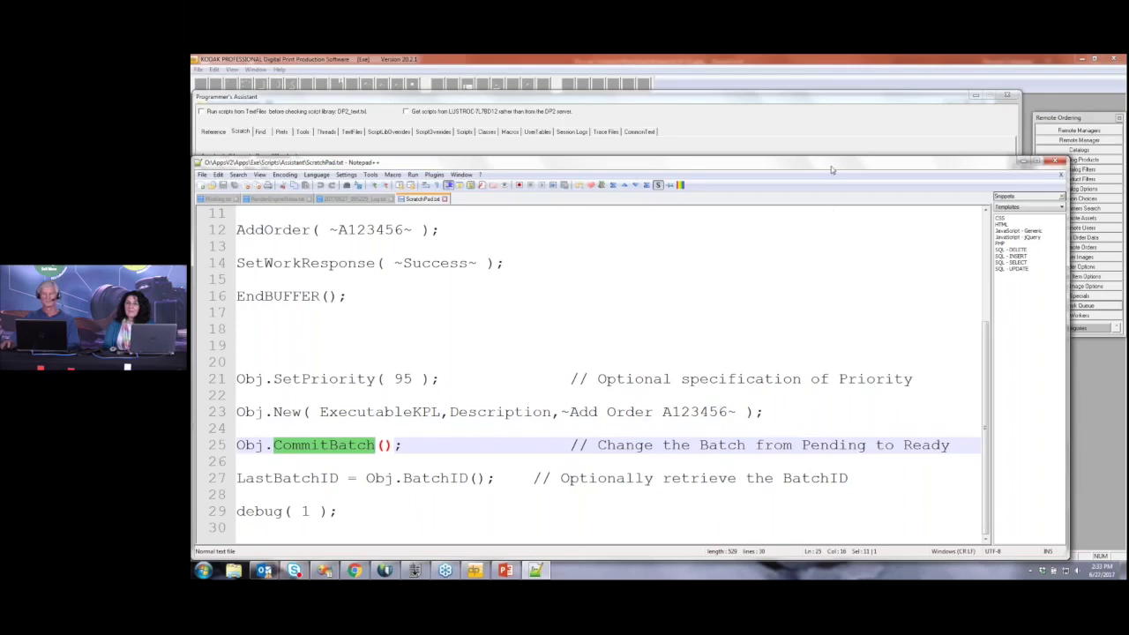
drag(831, 167, 831, 423)
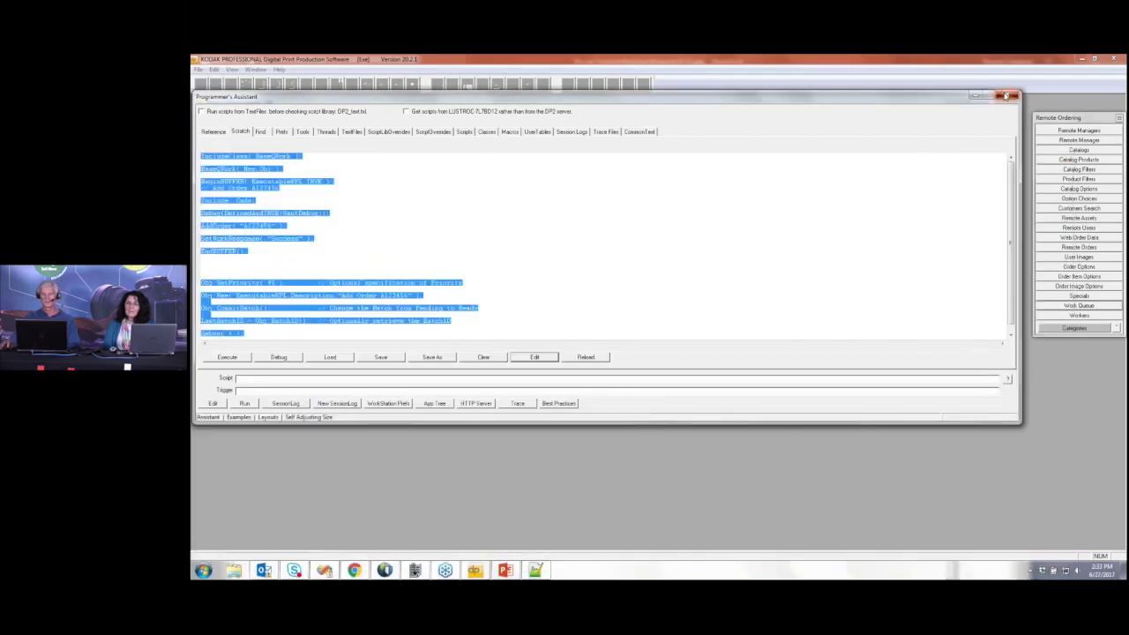
click(1005, 96)
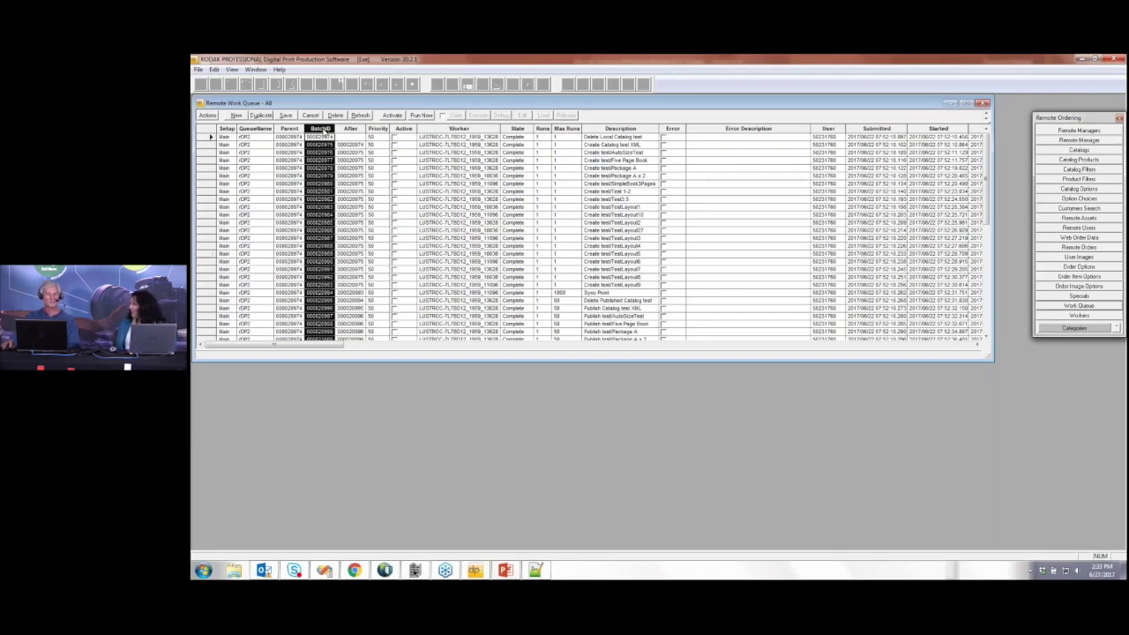
Step: Widen the BatchID column slightly and highlight the Parent column in the Remote Work Queue
drag(335, 129, 346, 129)
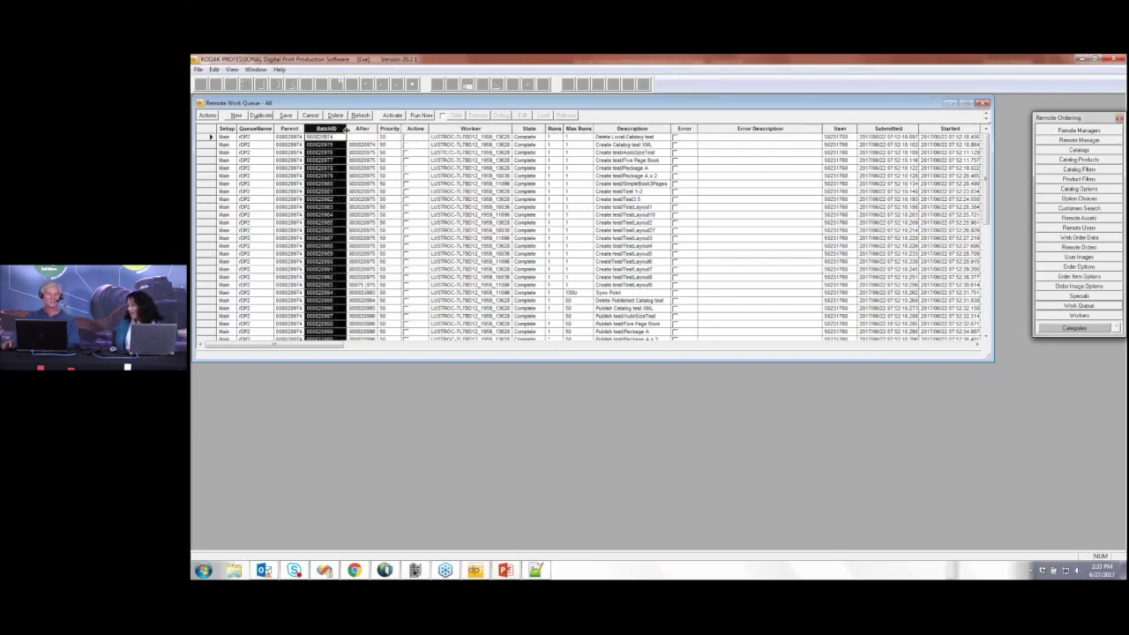
click(337, 192)
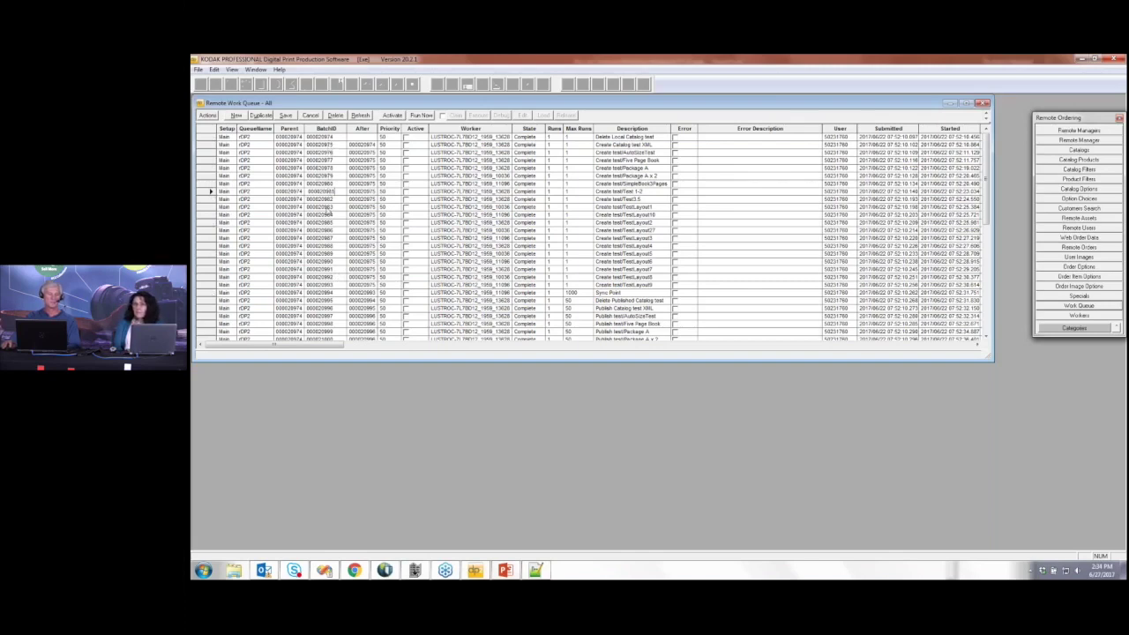
click(293, 129)
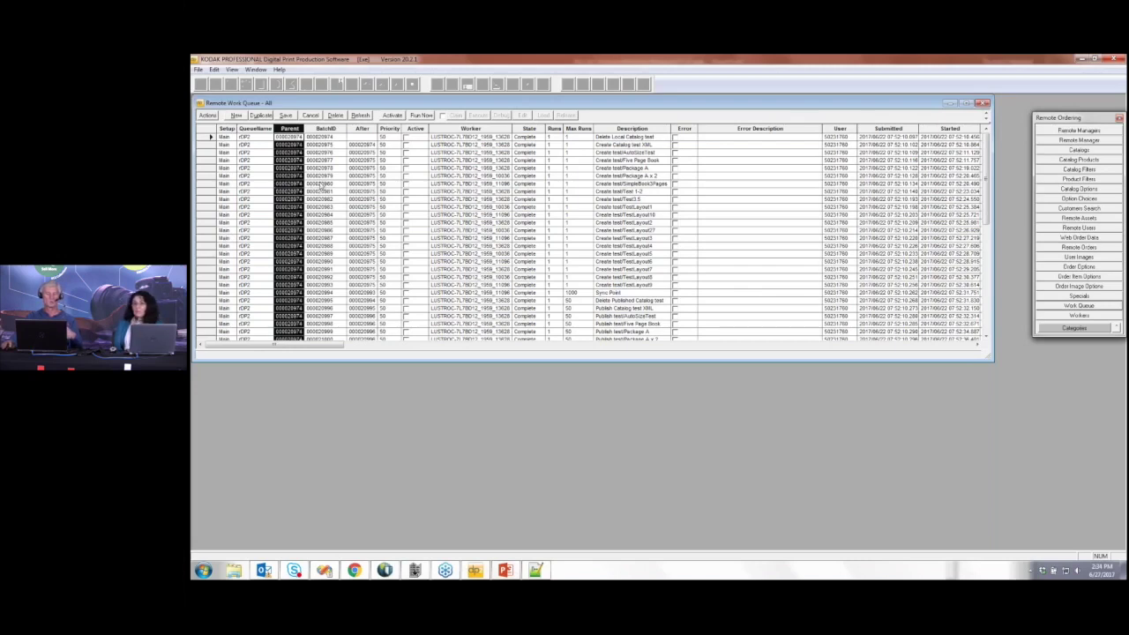
Step: View the remote work steps of batch 000020982 and close their window
double_click(209, 201)
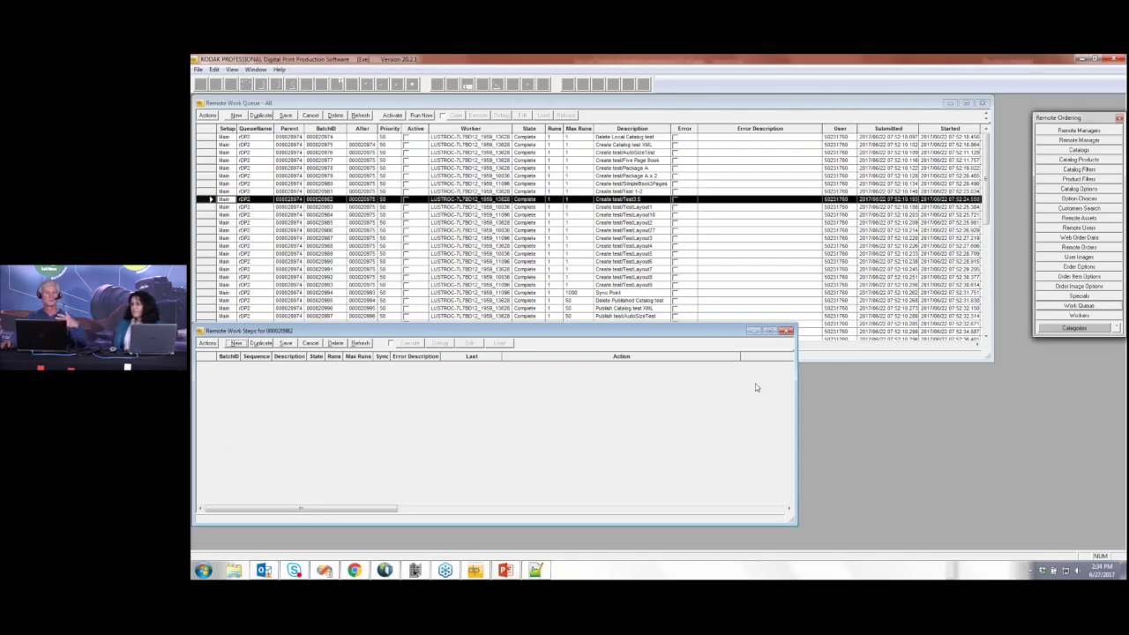
click(788, 331)
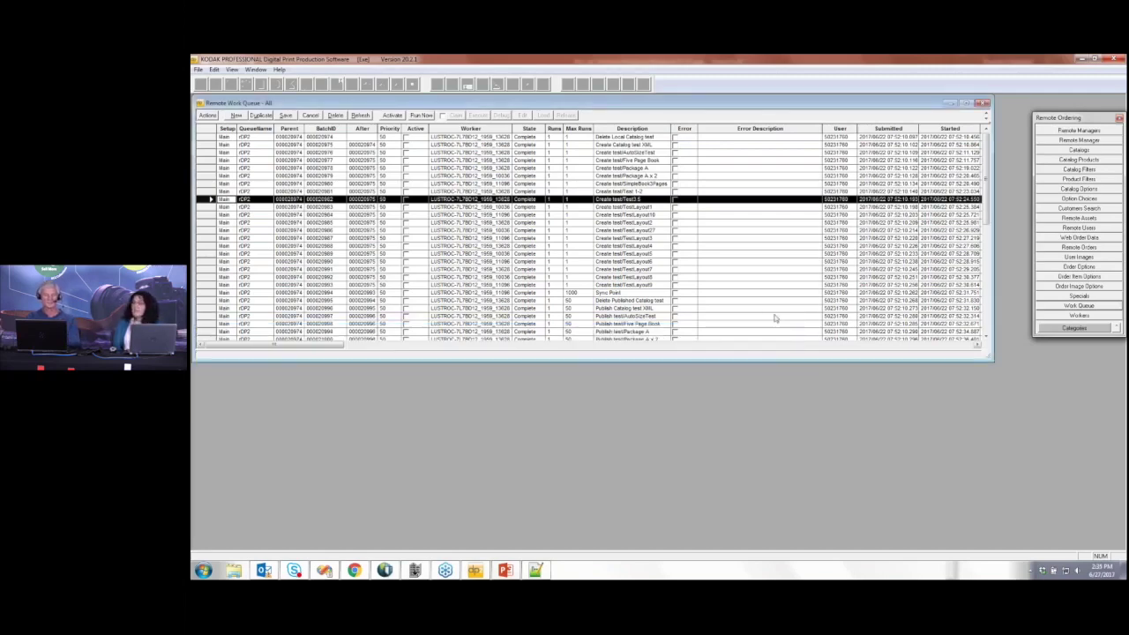